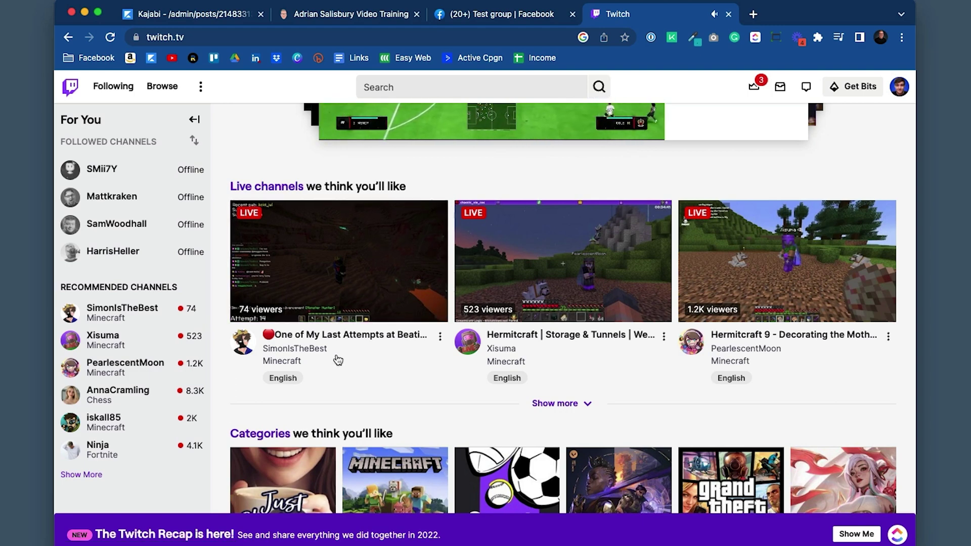
Scroll the Twitch home page down past the Categories and What's hot sections
scroll(390, 362, "down", 5)
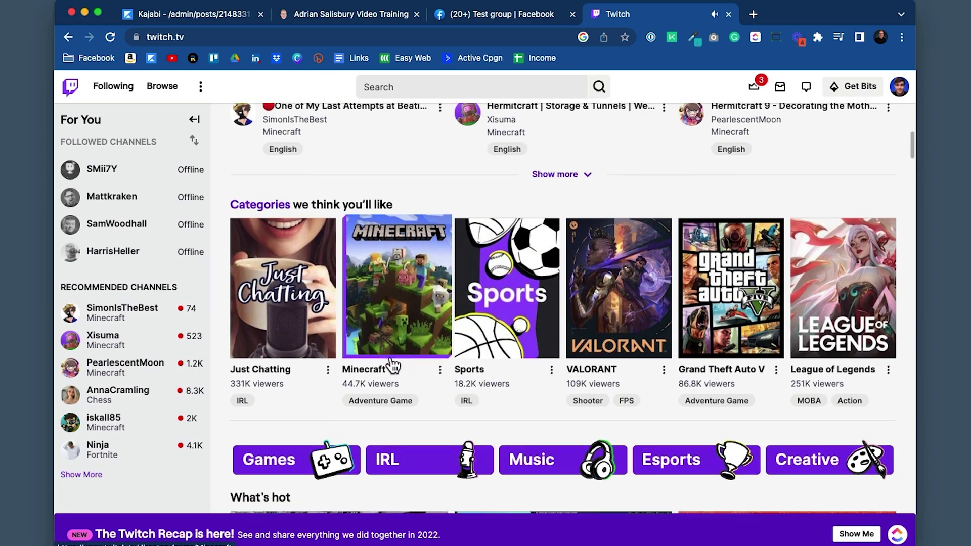
scroll(467, 383, "down", 1)
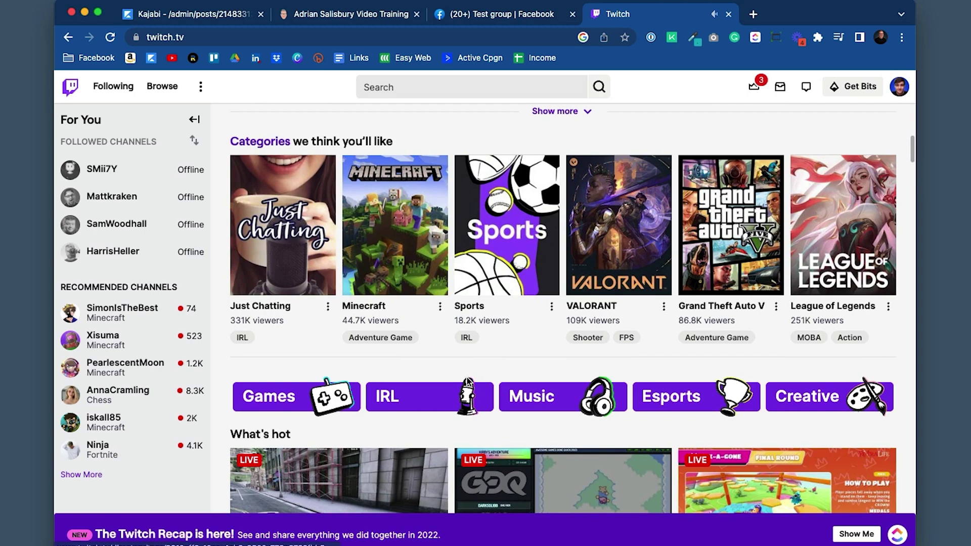
scroll(511, 325, "down", 3)
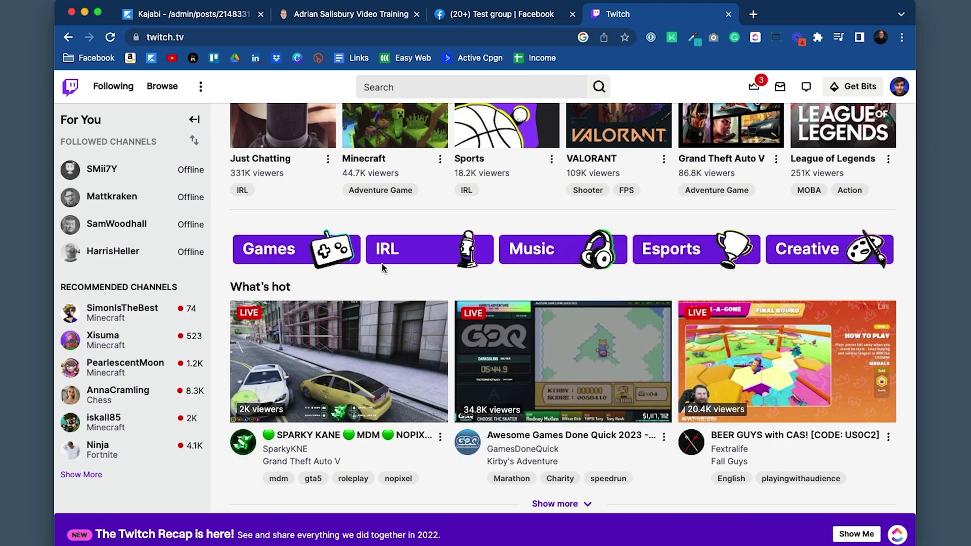
scroll(383, 269, "down", 5)
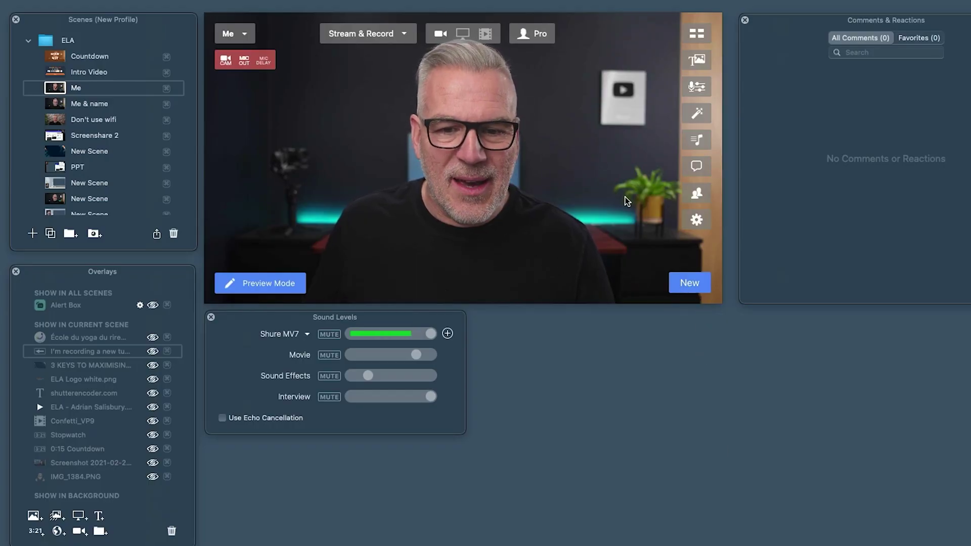
Toggle streaming off and back on, leaving the output mode at Stream & Record
left_click(405, 34)
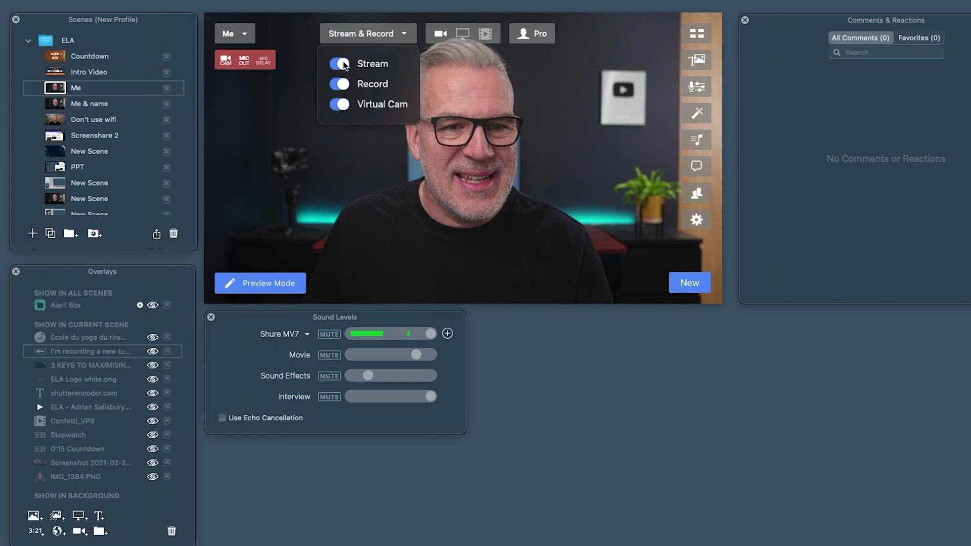
left_click(344, 65)
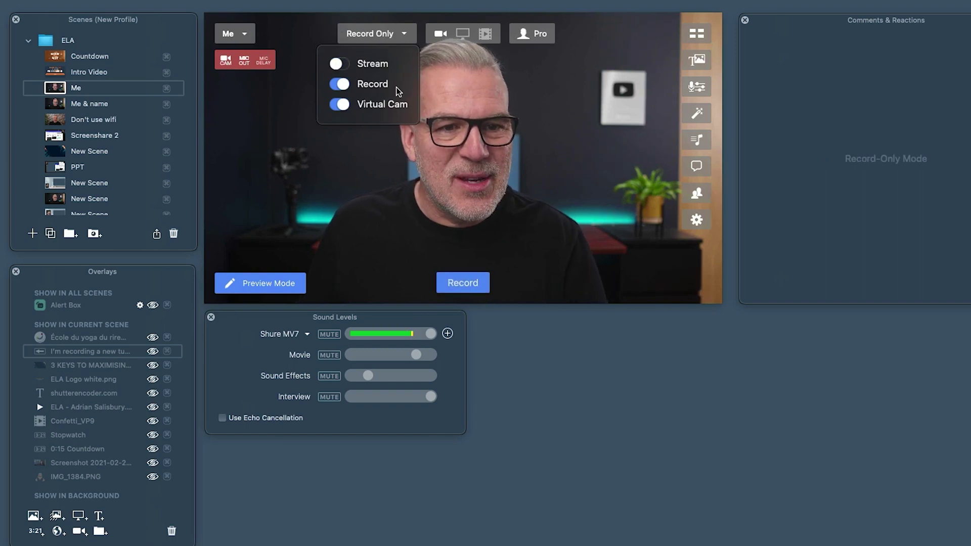
left_click(369, 63)
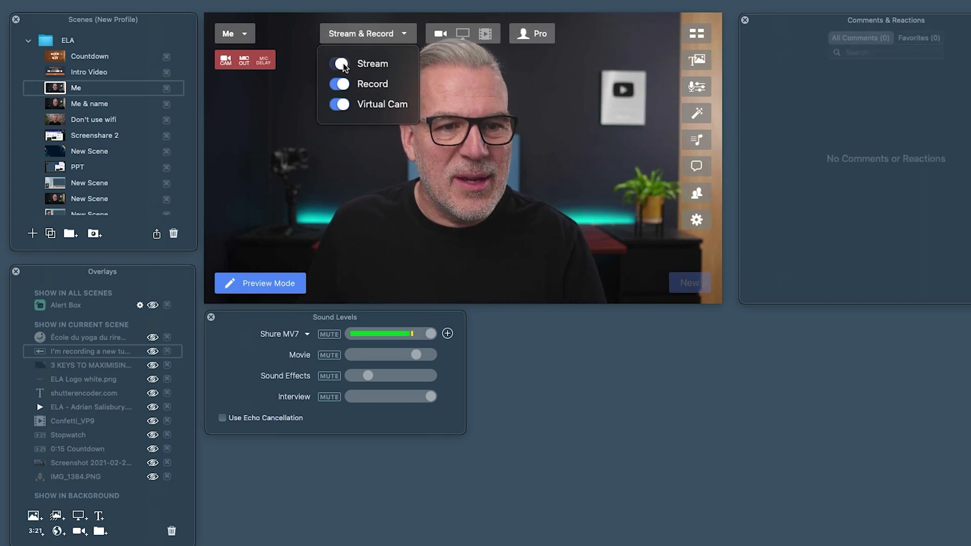
left_click(368, 34)
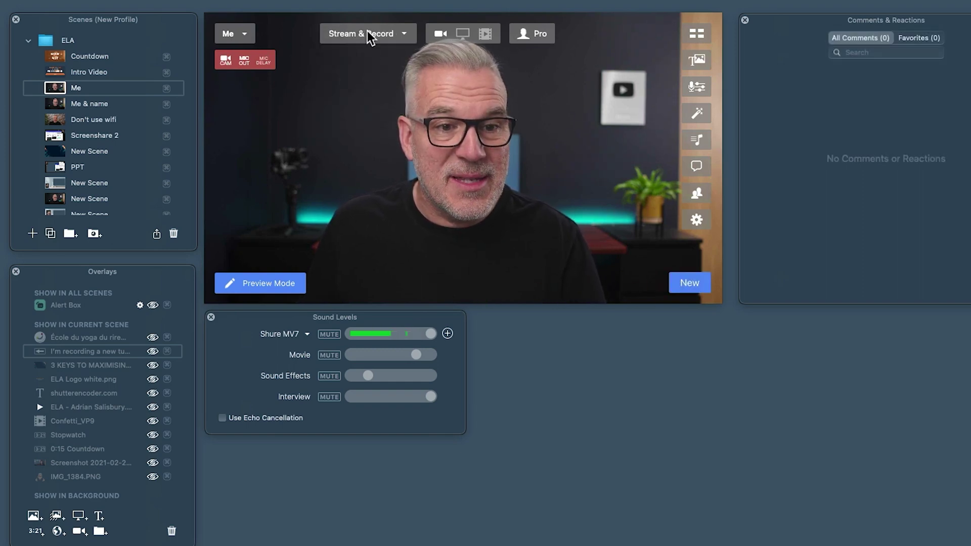
Start a new broadcast, view its destination list, and bring up the Preferences window
left_click(690, 282)
left_click_drag(634, 331, 448, 110)
left_click(399, 148)
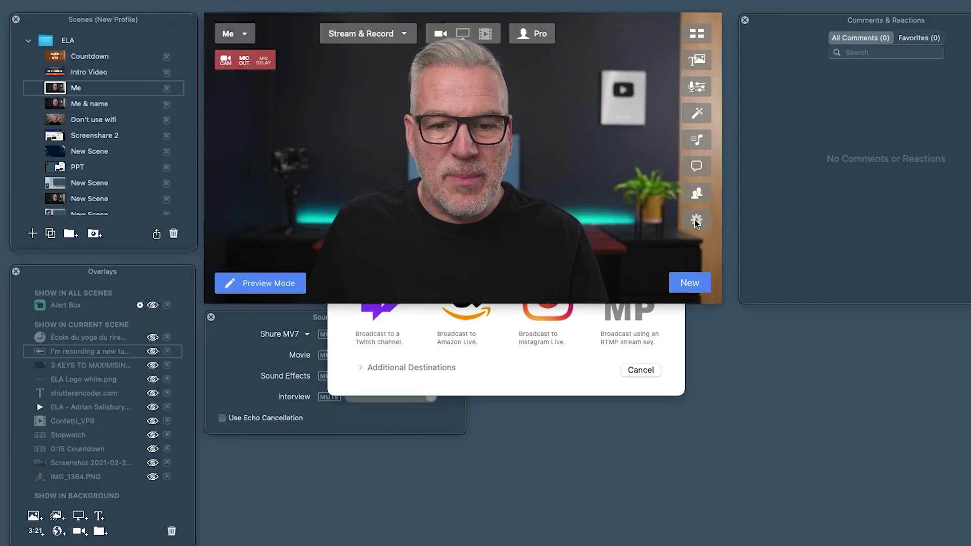
left_click(696, 220)
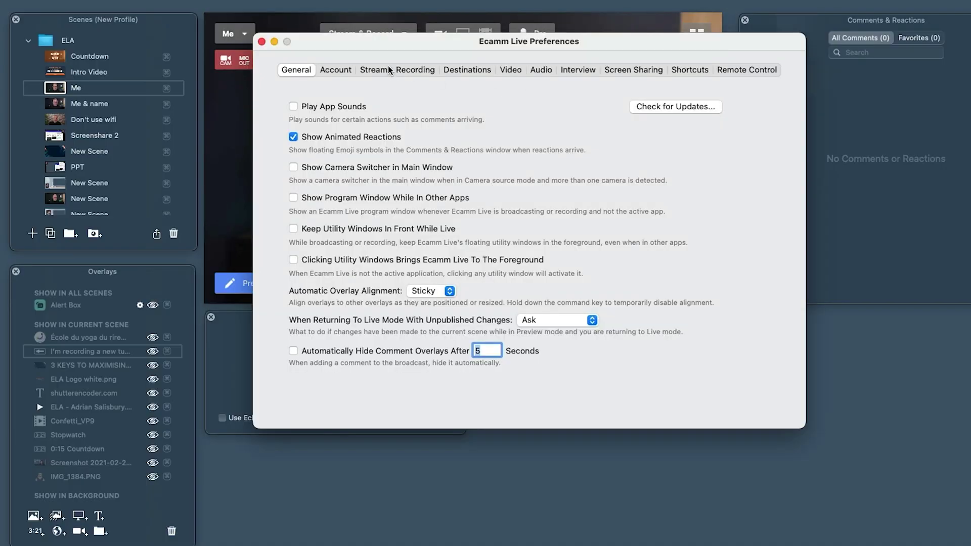
Choose Twitch as the new broadcast's streaming platform and accept its cookies
left_click(456, 71)
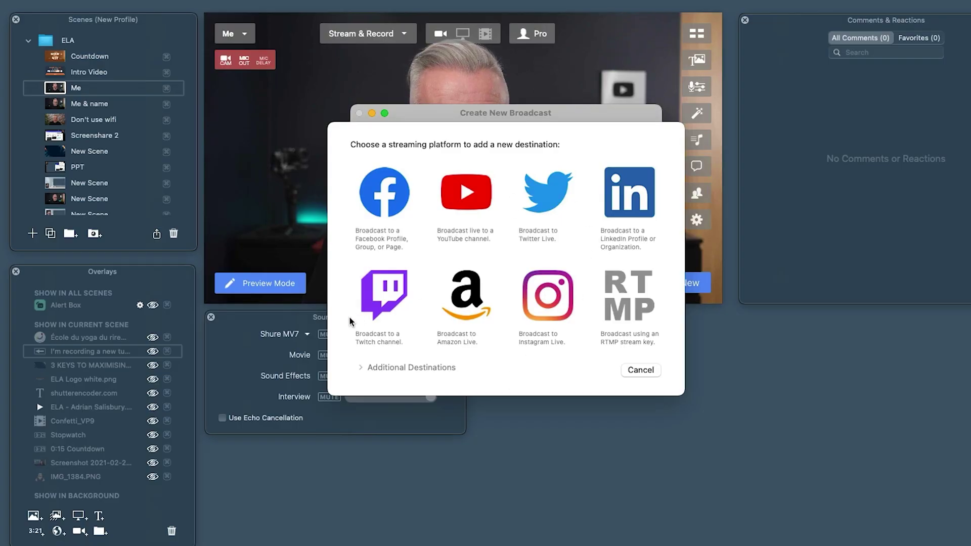
left_click(383, 293)
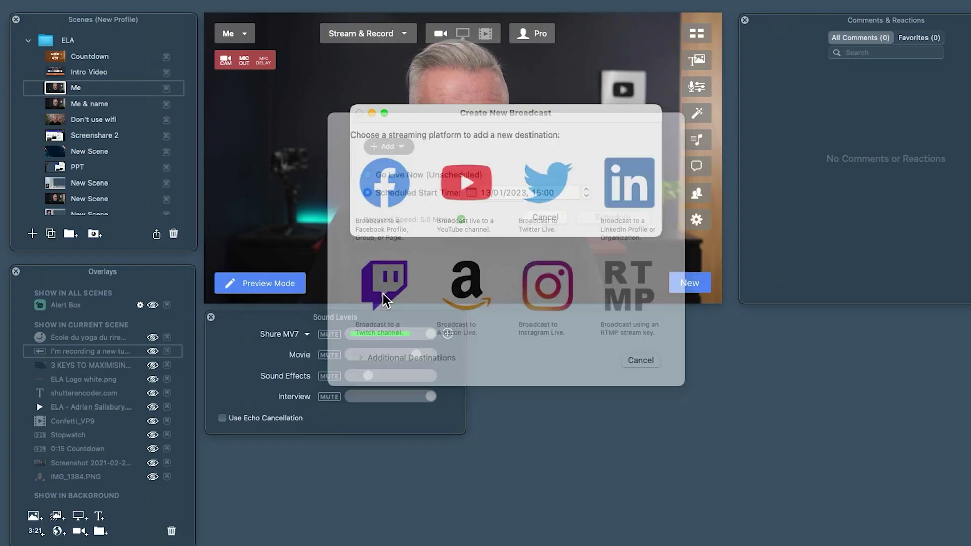
left_click(528, 316)
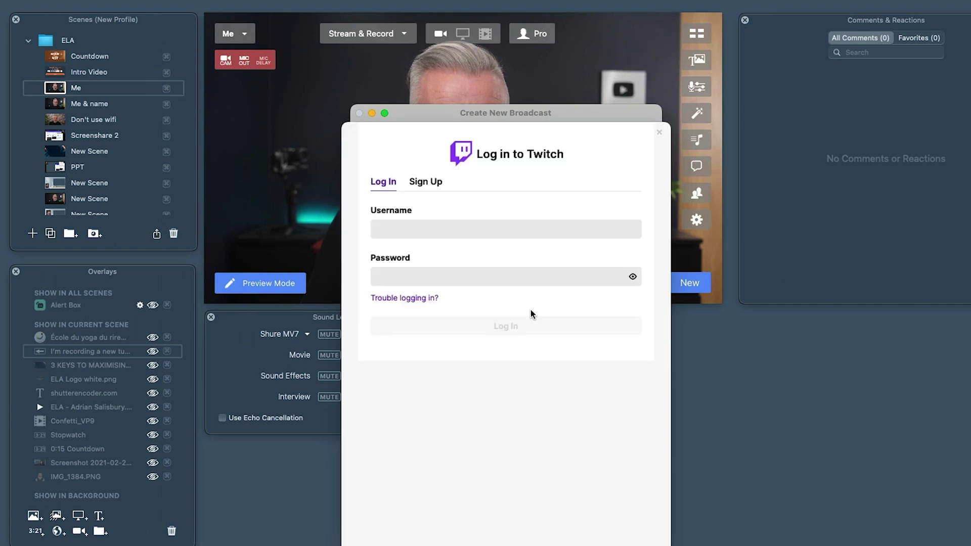
Log in to Twitch with the account username, password and six-digit verification code
left_click(416, 226)
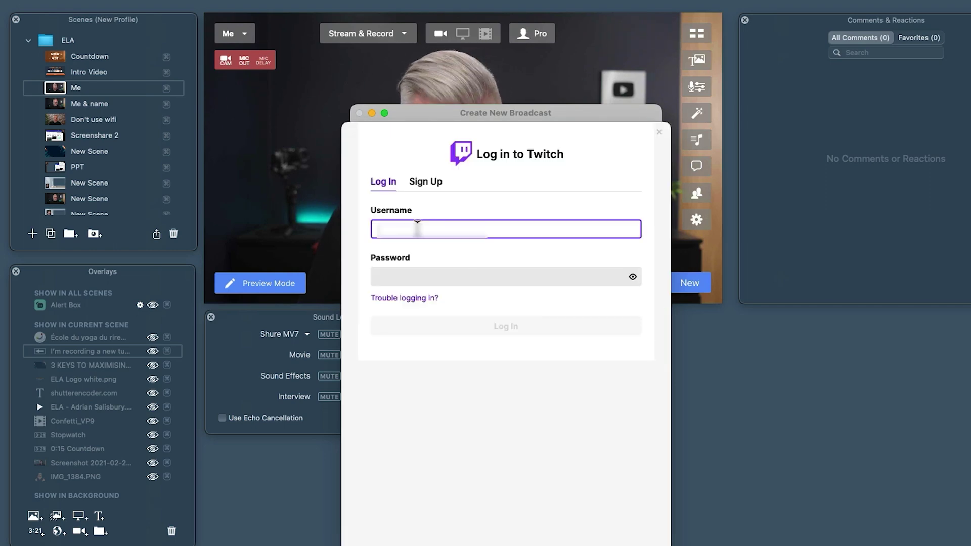
key("super+v")
left_click(431, 274)
key("super+v")
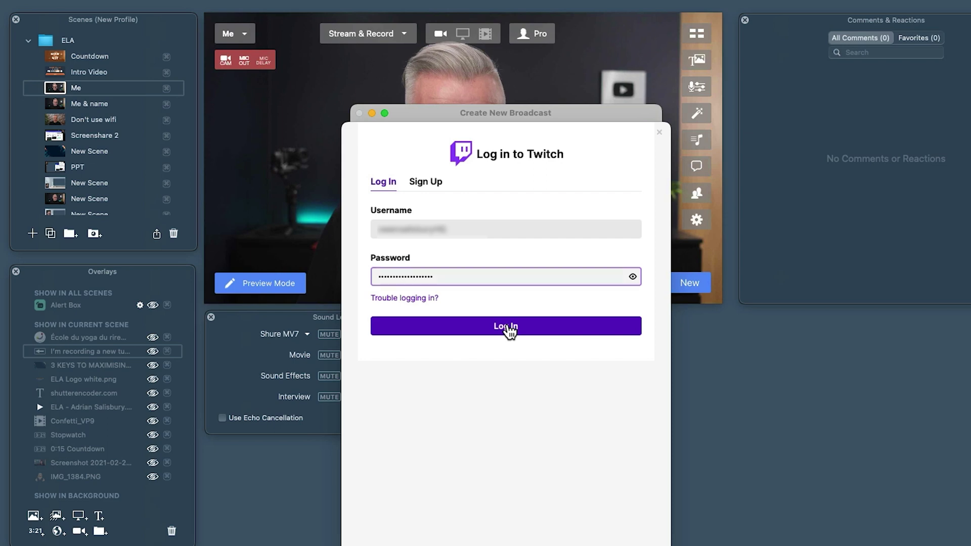
left_click(506, 326)
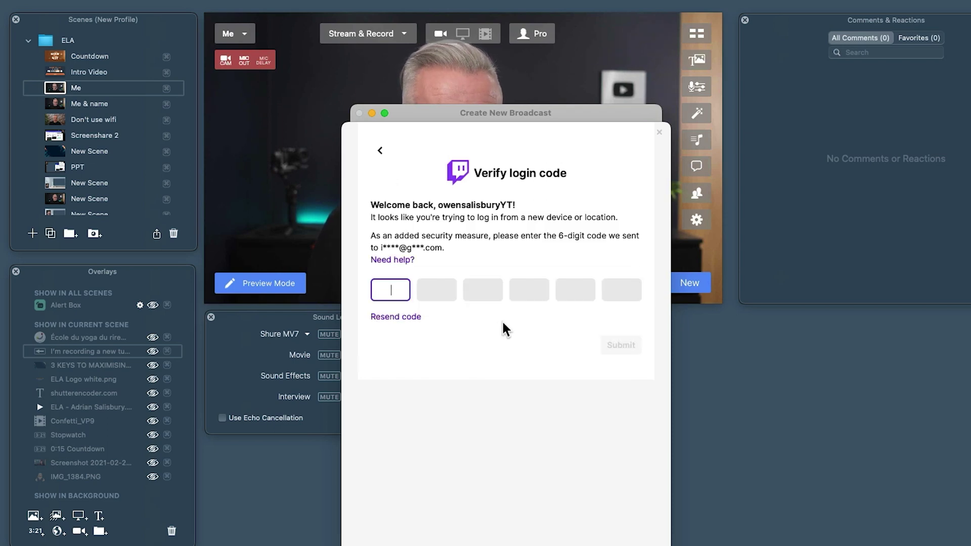
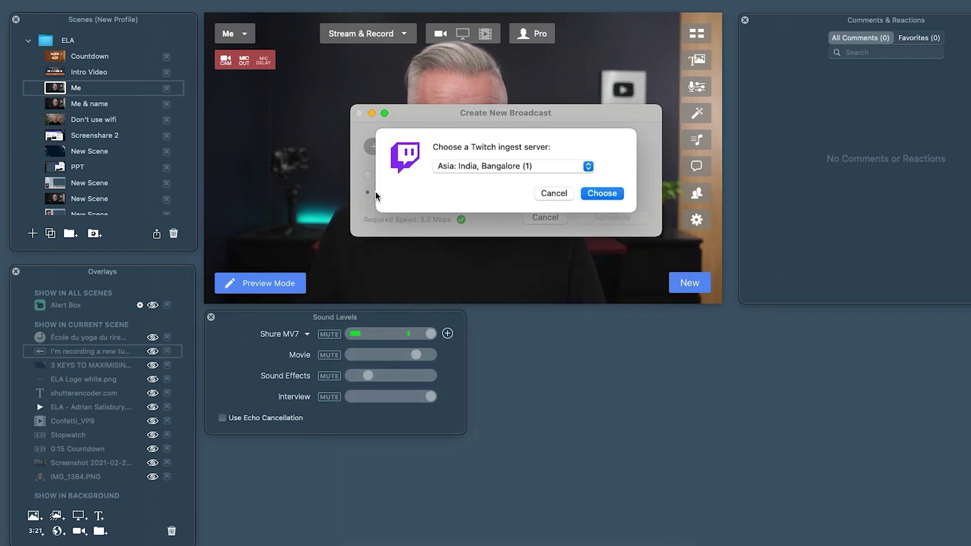
Select and confirm the Europe: UK, London Twitch ingest server
left_click(491, 166)
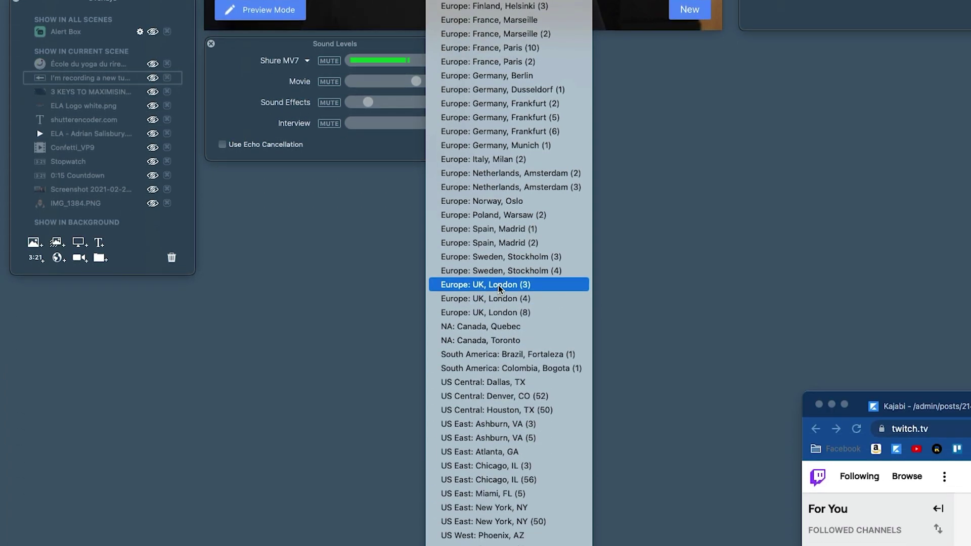
left_click(499, 285)
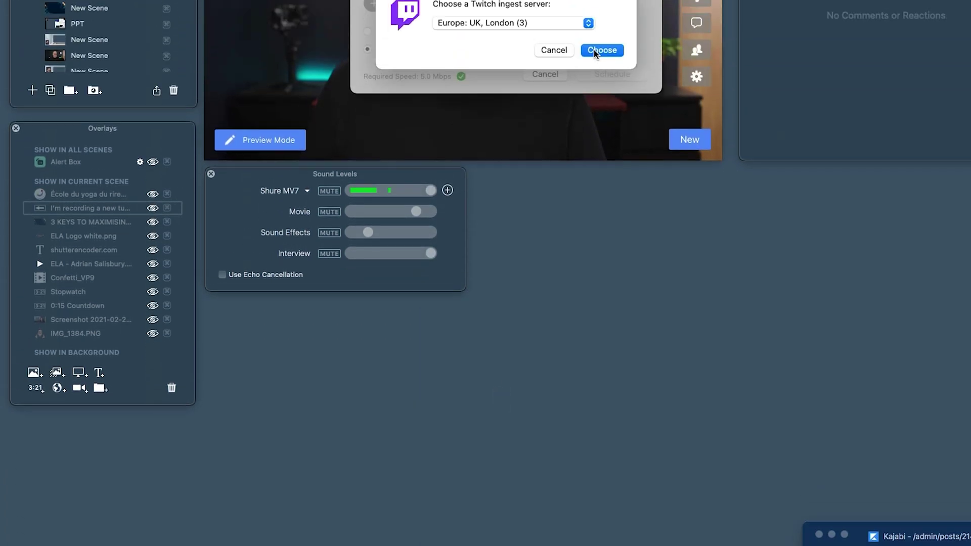
left_click(595, 49)
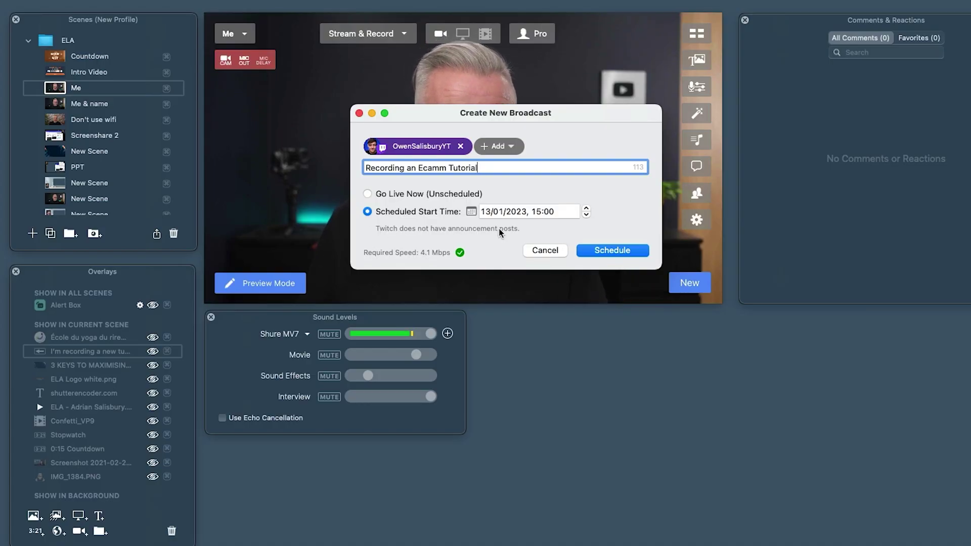
Go live immediately with 'Recording an Ecamm Tutorial', then reload the Twitch page
left_click(367, 194)
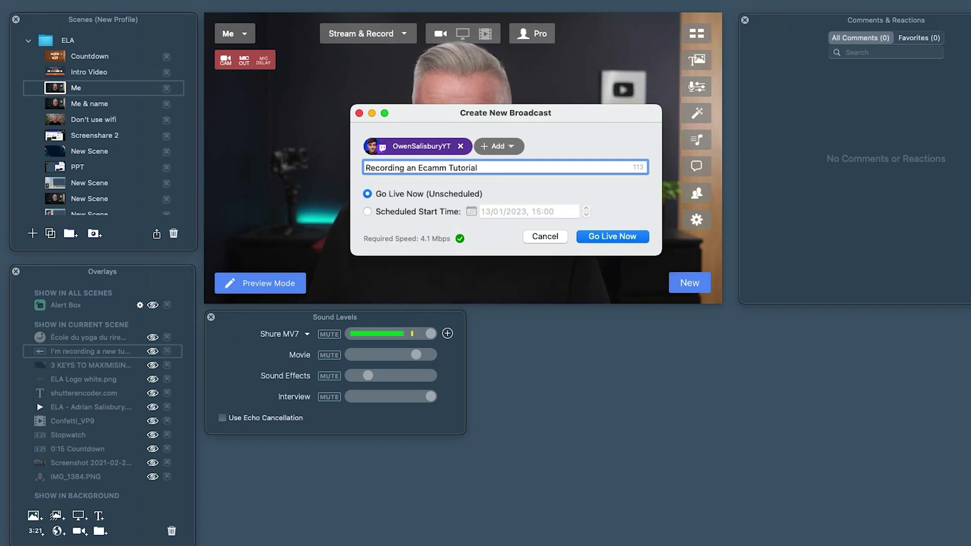
key("super+Tab")
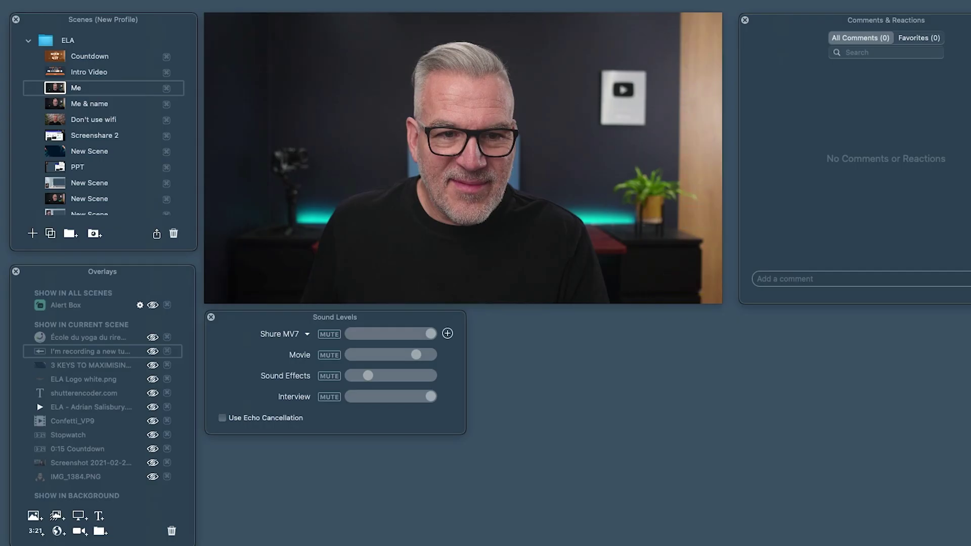
mouse_move(617, 249)
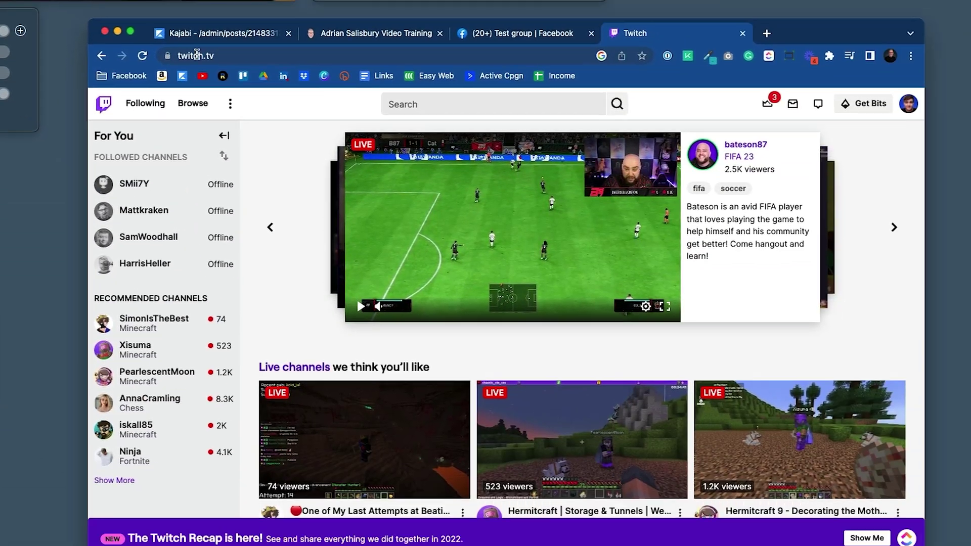
key("super+r")
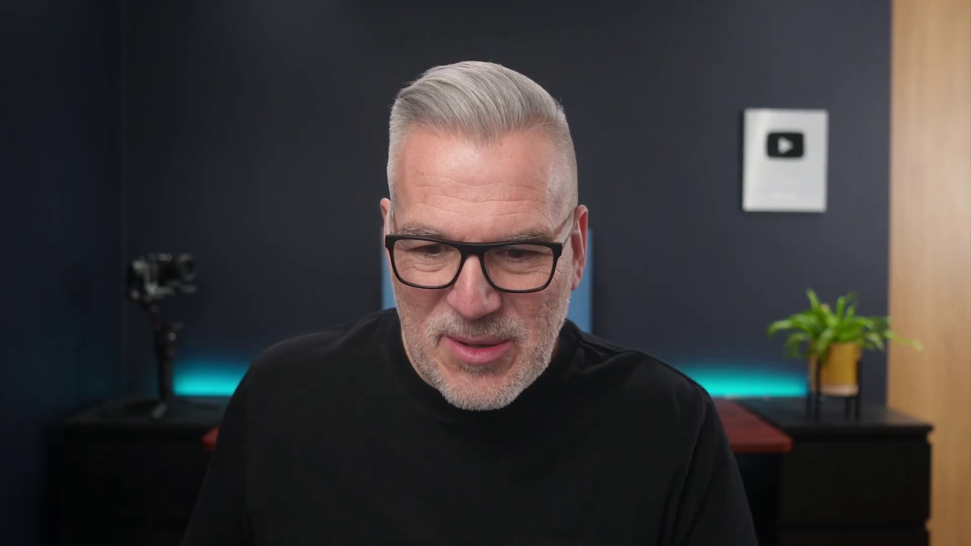
Go to the channel's own Twitch page and scroll through its stream info and About panel
left_click(888, 92)
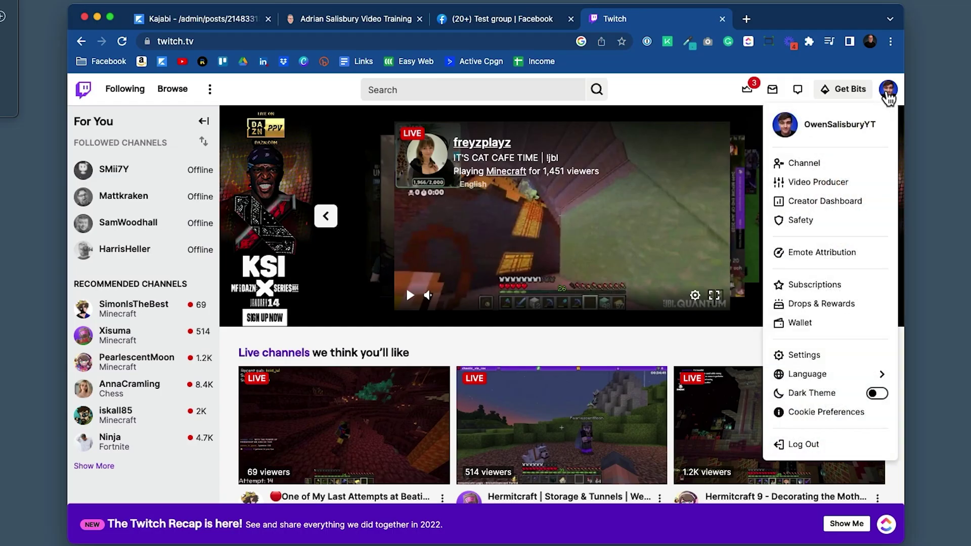
left_click(809, 164)
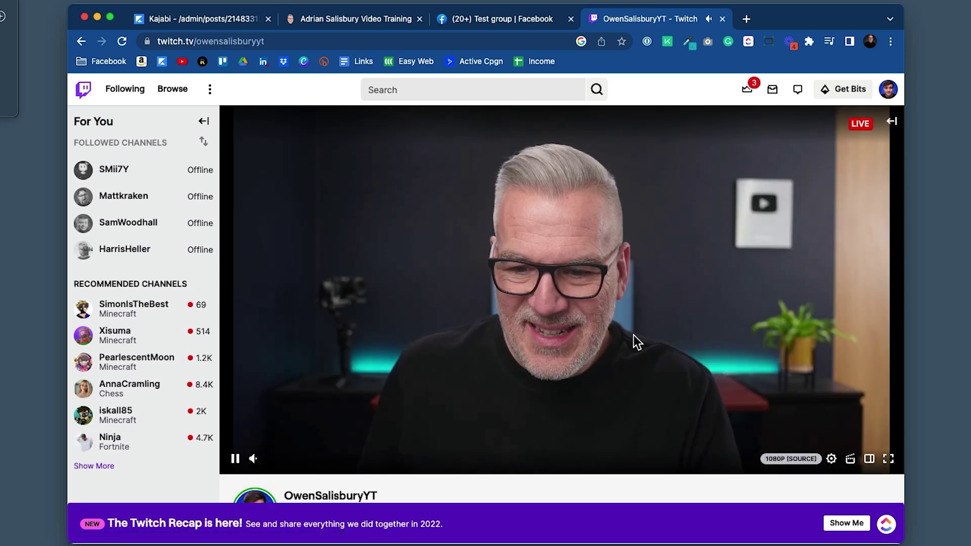
scroll(634, 335, "down", 2)
scroll(633, 335, "down", 4)
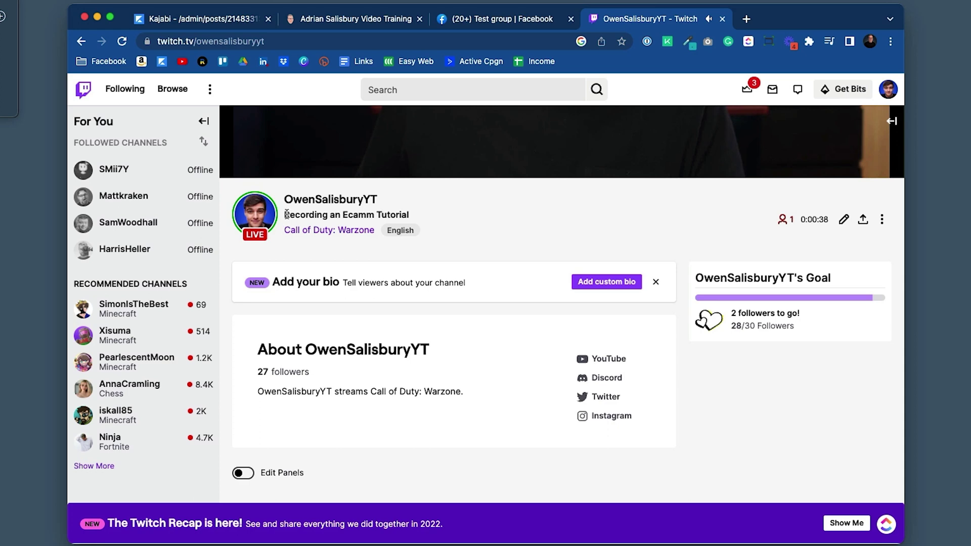
left_click(442, 213)
scroll(531, 254, "down", 4)
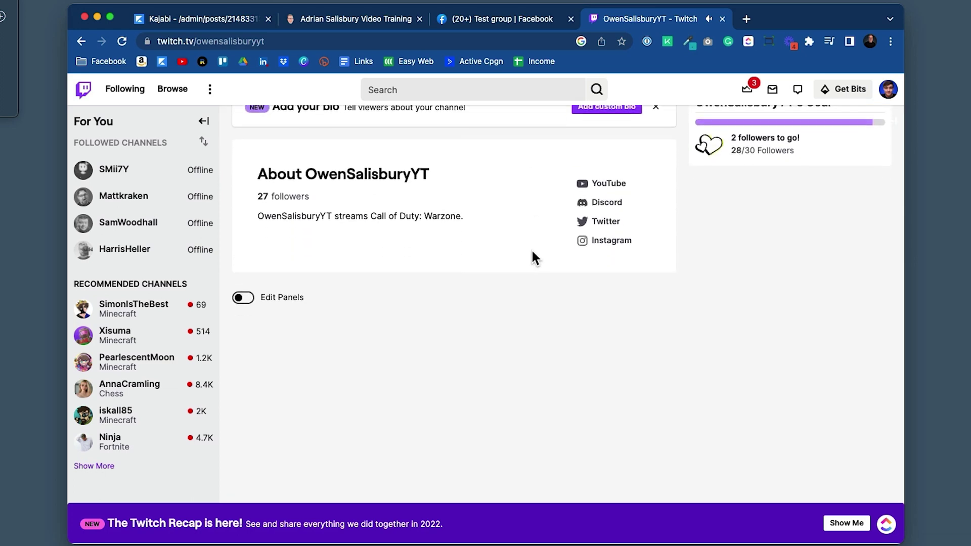
scroll(531, 255, "up", 8)
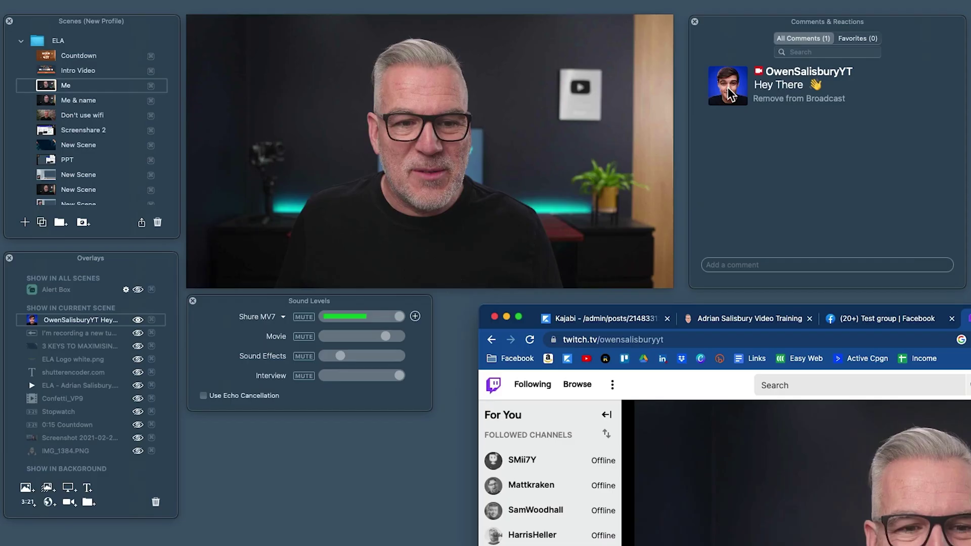
Overlay the Hey There comment, move it to the video's lower left, then hide it
left_click(728, 87)
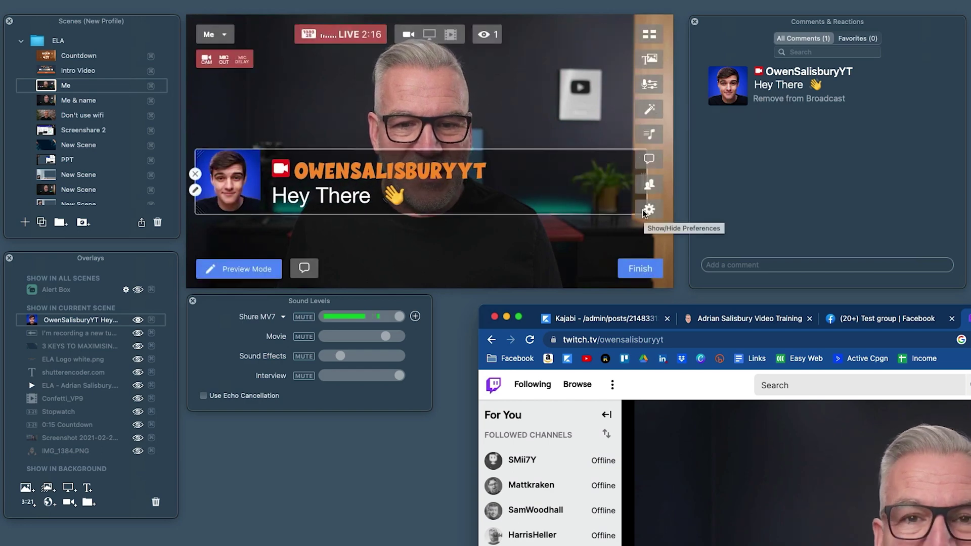
left_click_drag(634, 158, 368, 253)
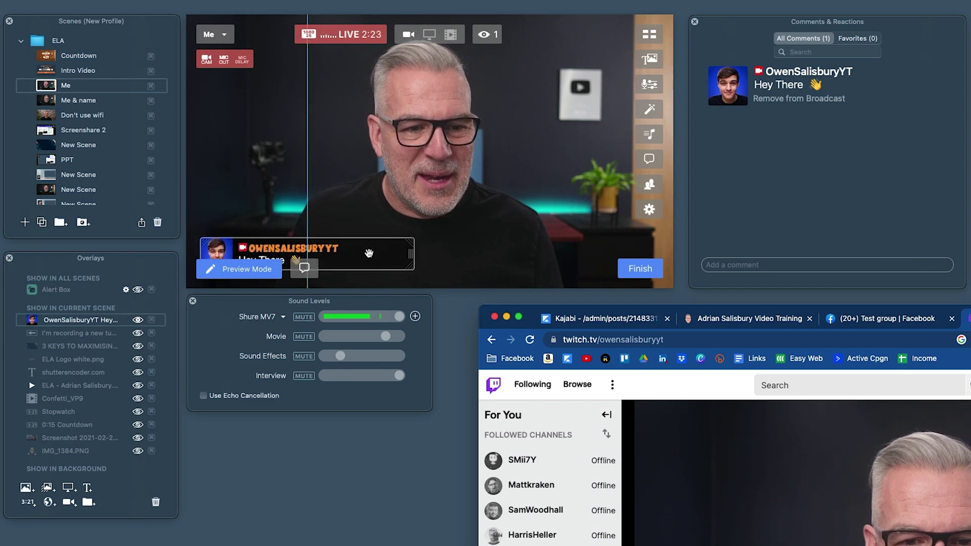
mouse_move(200, 249)
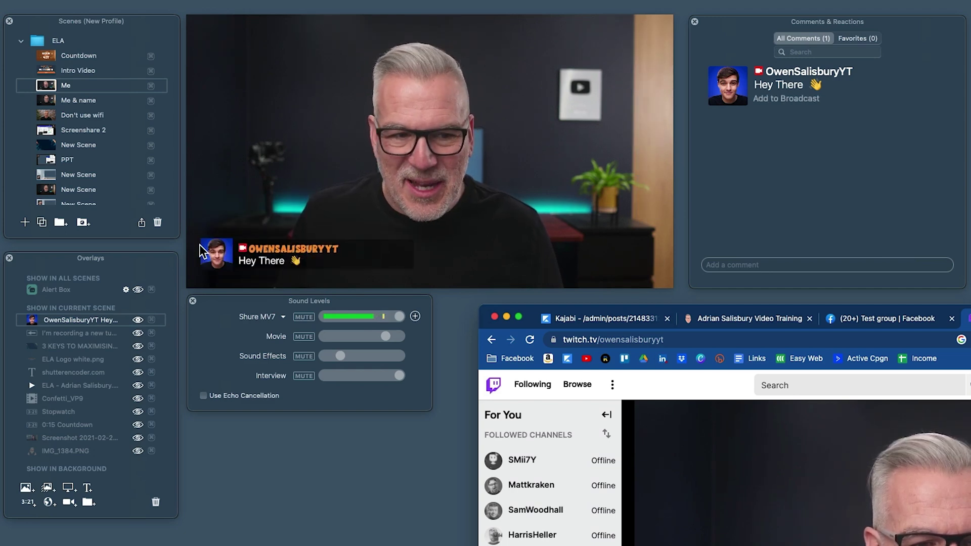
left_click(200, 249)
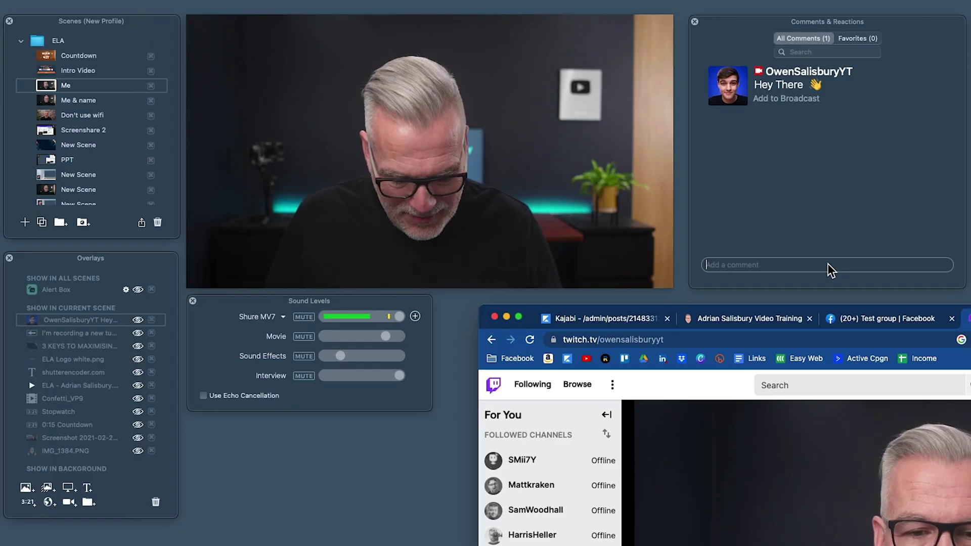
Post the comment 'hey there' from Ecamm Live
type("hey there")
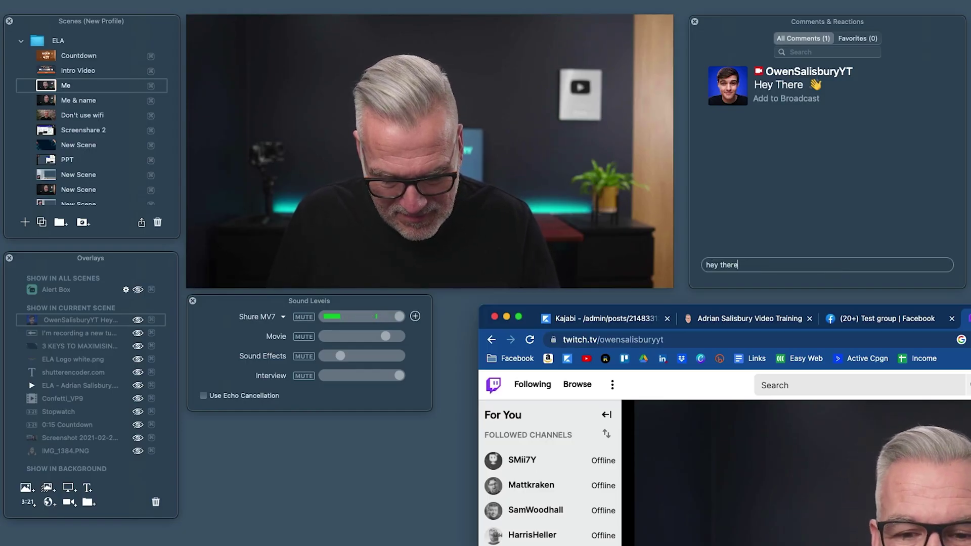
key("Return")
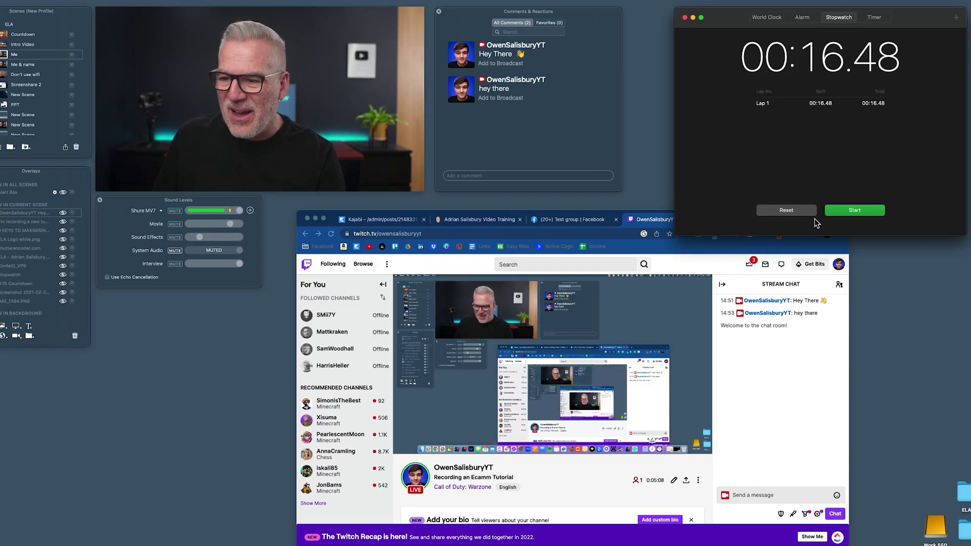
Reset the Clock stopwatch from 00:16.48 and start it timing again
left_click(813, 212)
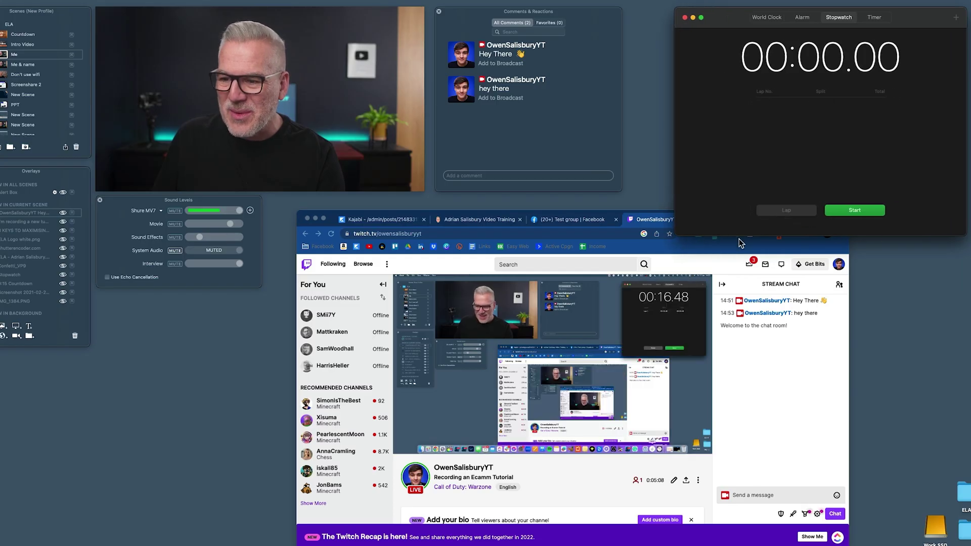
left_click(859, 215)
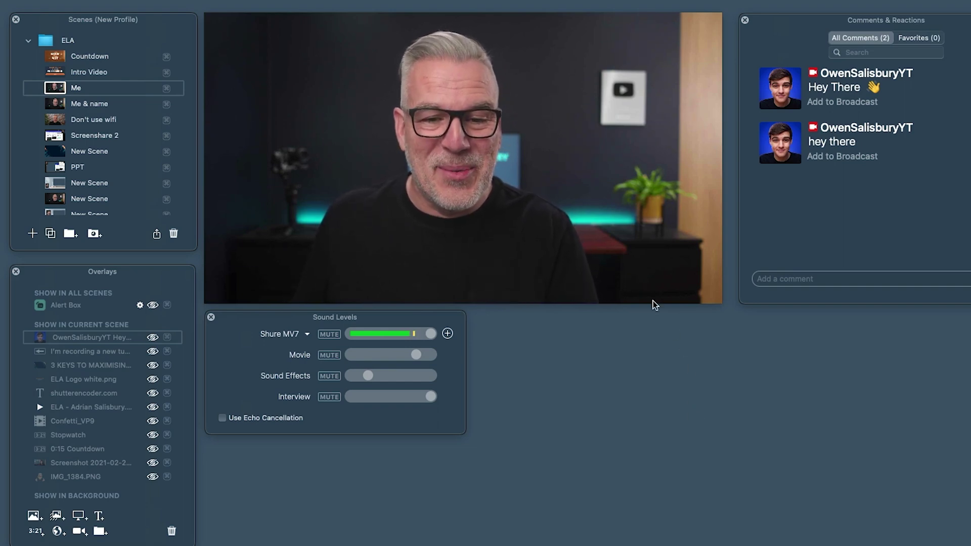
Choose Finish on the six-minute live broadcast to begin ending it
mouse_move(660, 271)
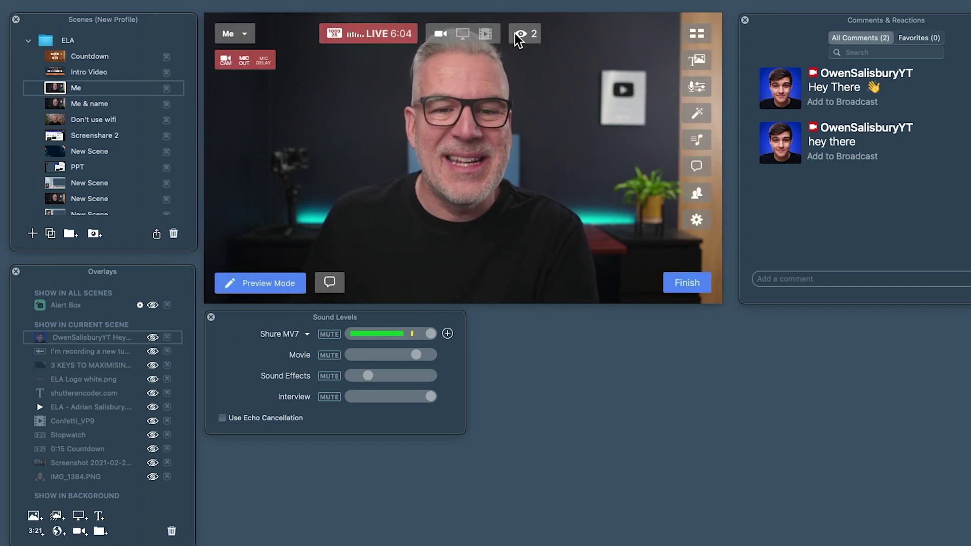
left_click(680, 288)
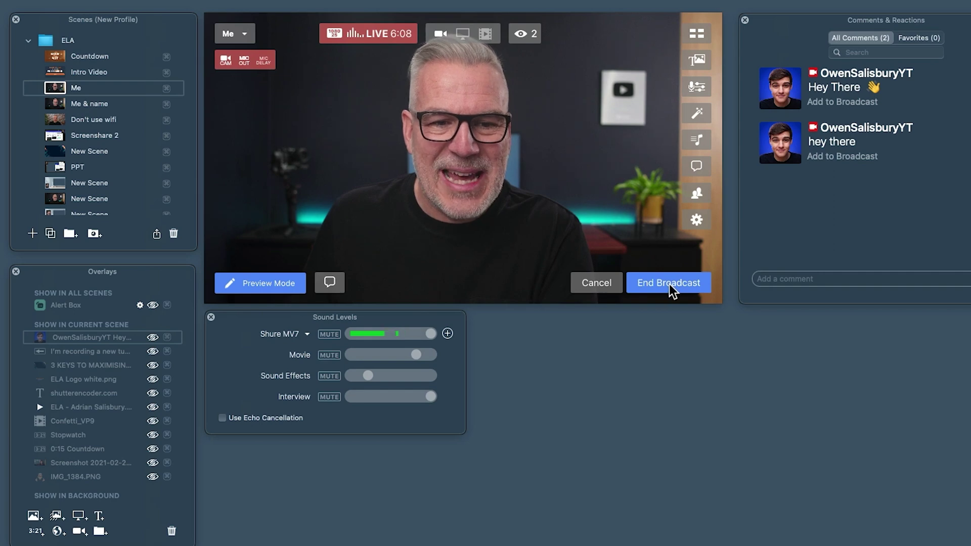